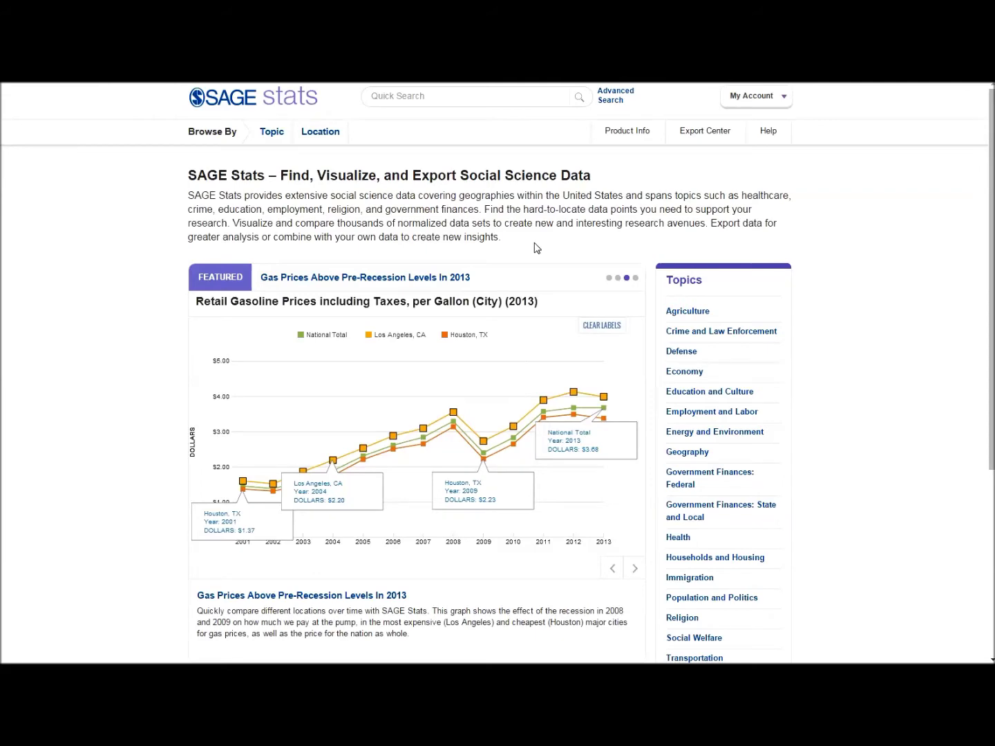
Open the Browse By Topic list from the SAGE Stats home page.
{"action": "left_click", "coordinate": [268, 130]}
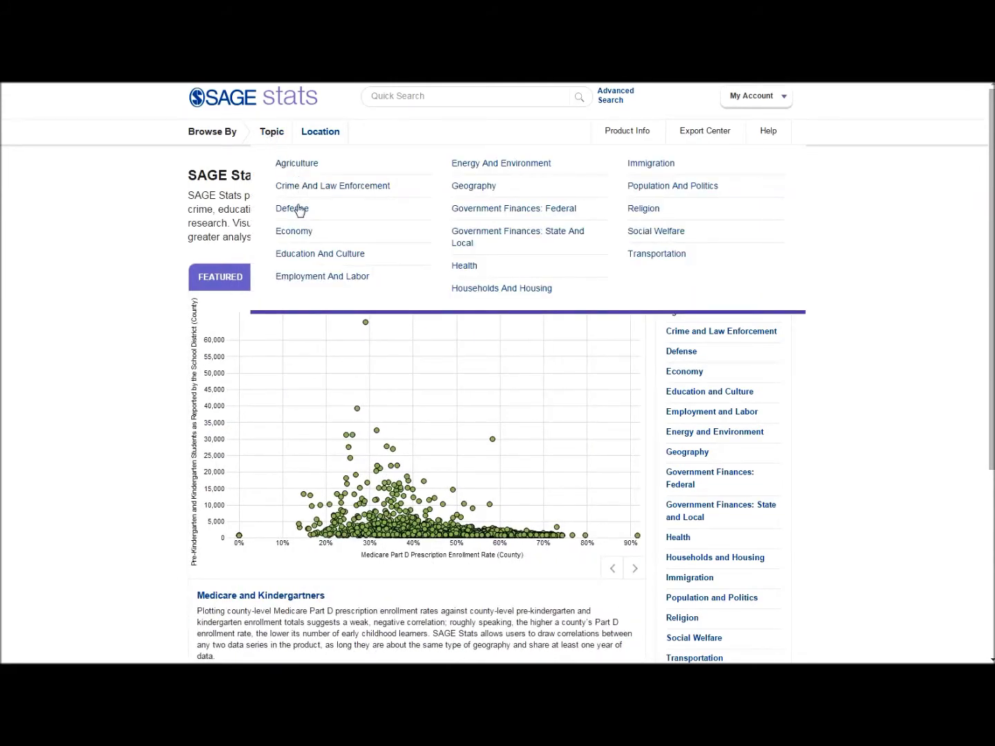
Filter Population and Politics series to the Population by Age category at the States level.
{"action": "left_click", "coordinate": [644, 187]}
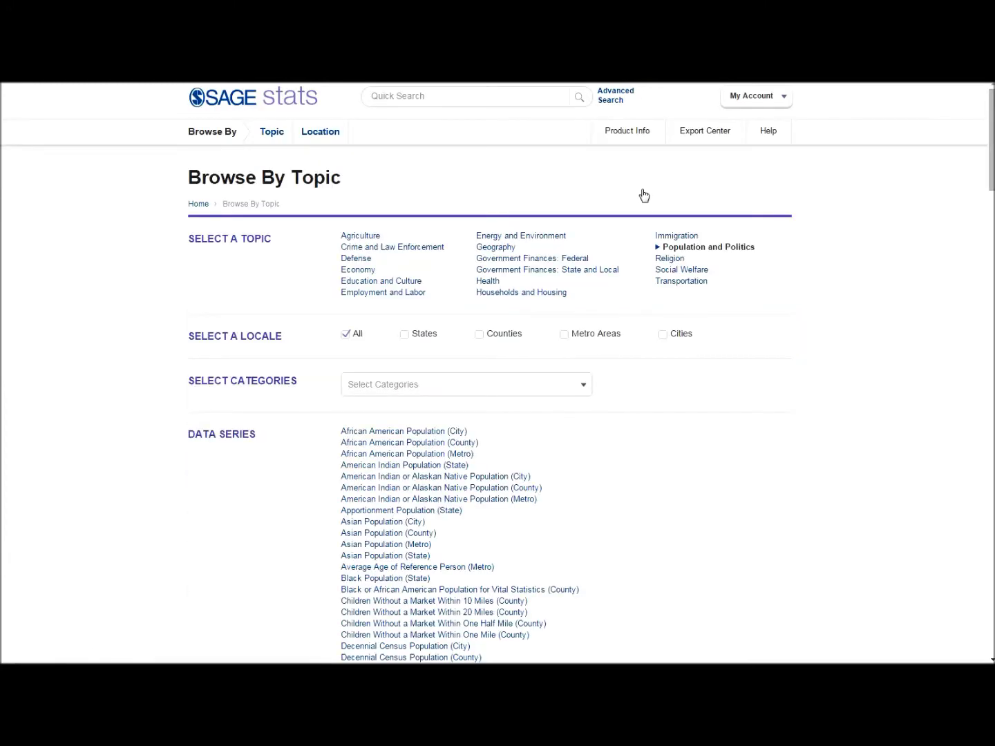
{"action": "left_click", "coordinate": [583, 385]}
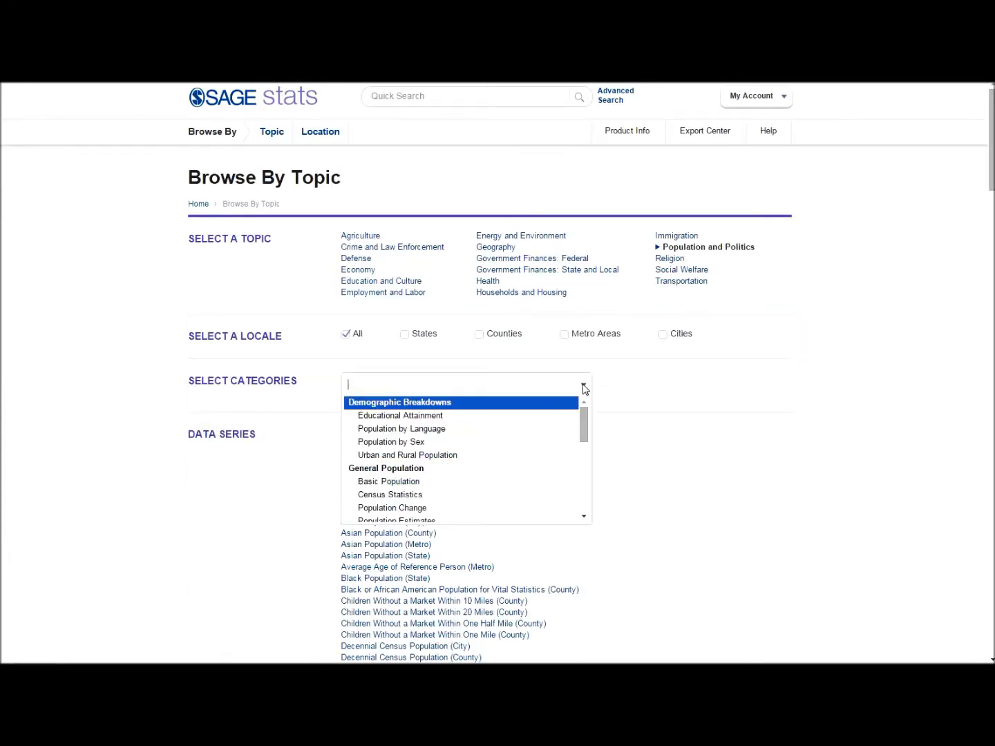
{"action": "left_click_drag", "start_coordinate": [593, 412], "coordinate": [588, 463]}
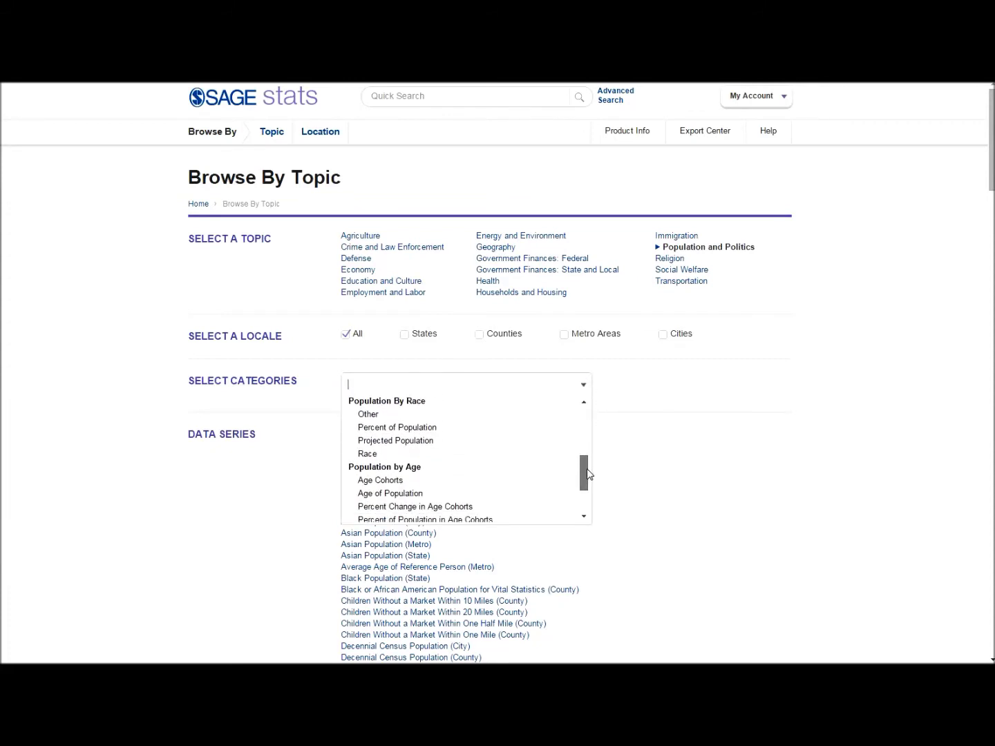
{"action": "left_click", "coordinate": [567, 470]}
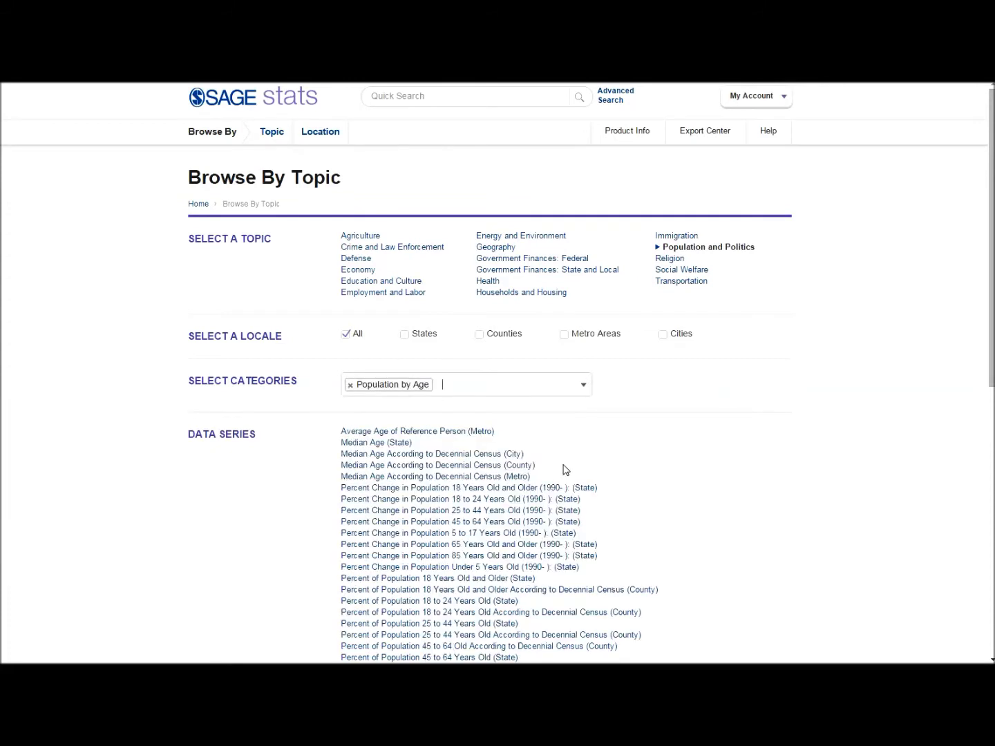
{"action": "left_click", "coordinate": [404, 336]}
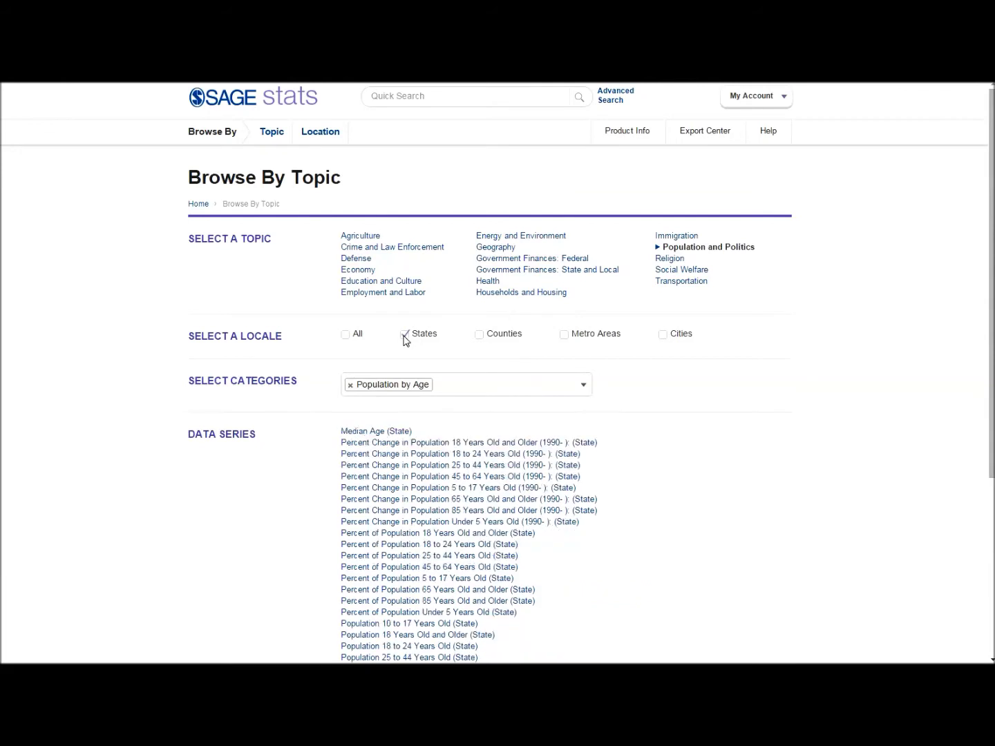
Open the Percent 65+ (State) series as a table sorted by percent, highest first.
{"action": "left_click", "coordinate": [527, 593]}
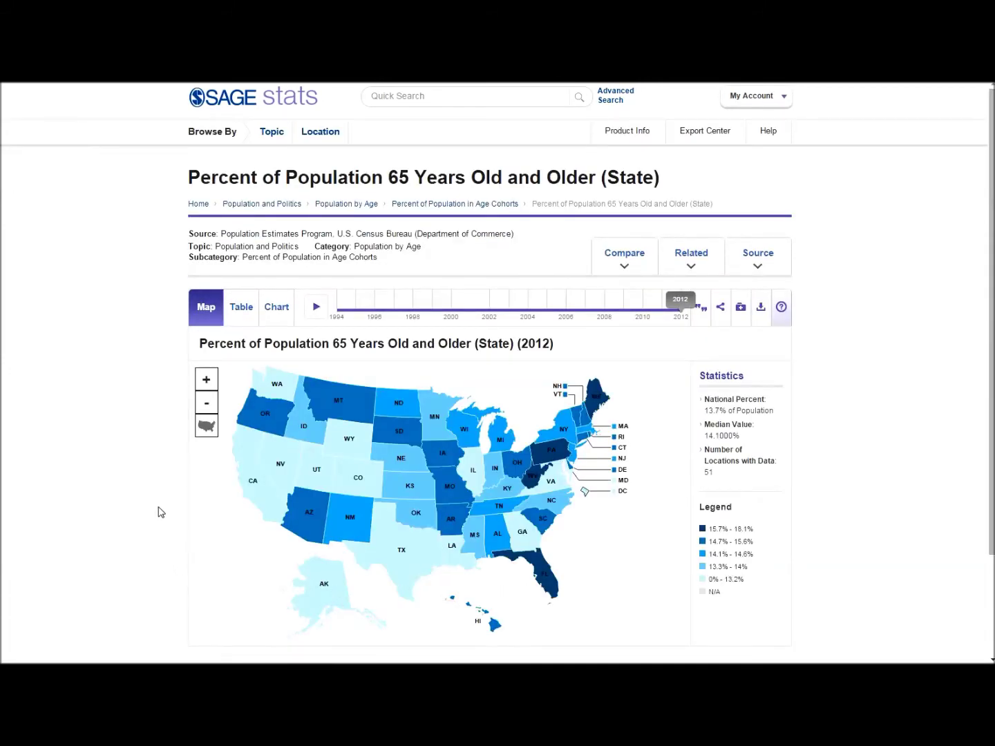
{"action": "left_click", "coordinate": [242, 324]}
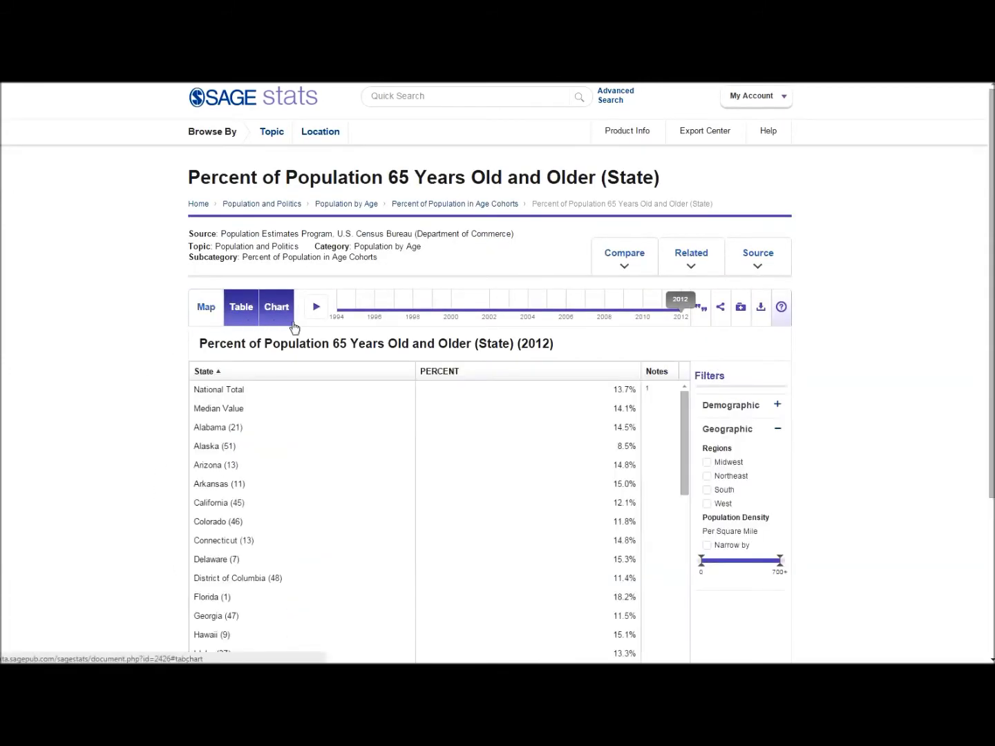
{"action": "left_click", "coordinate": [509, 371]}
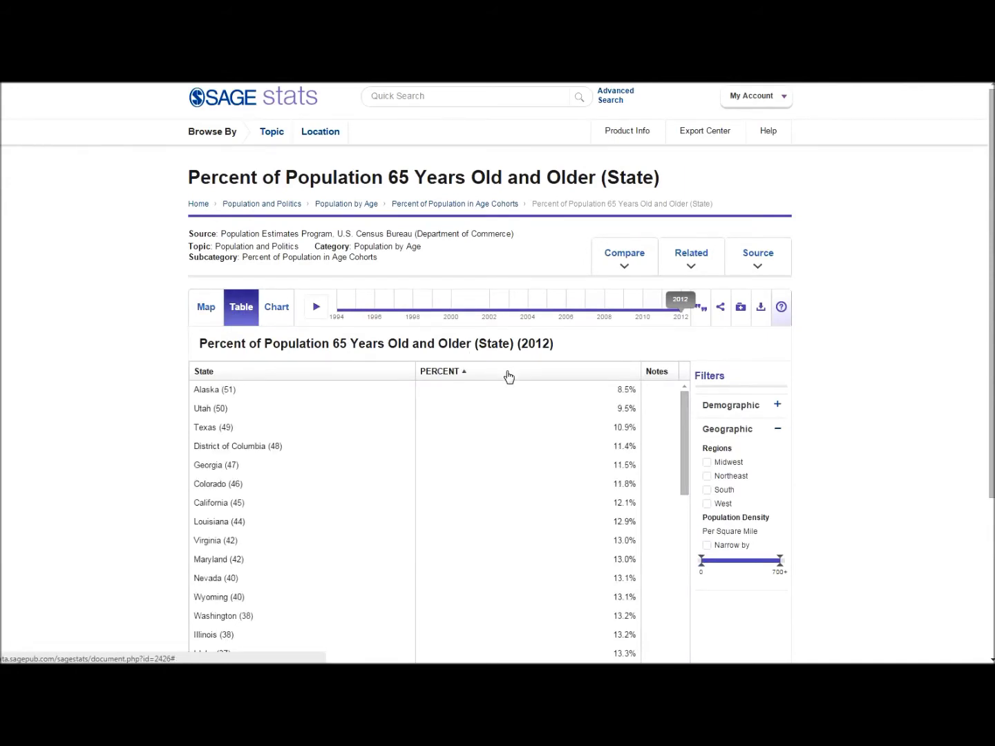
{"action": "left_click", "coordinate": [509, 377]}
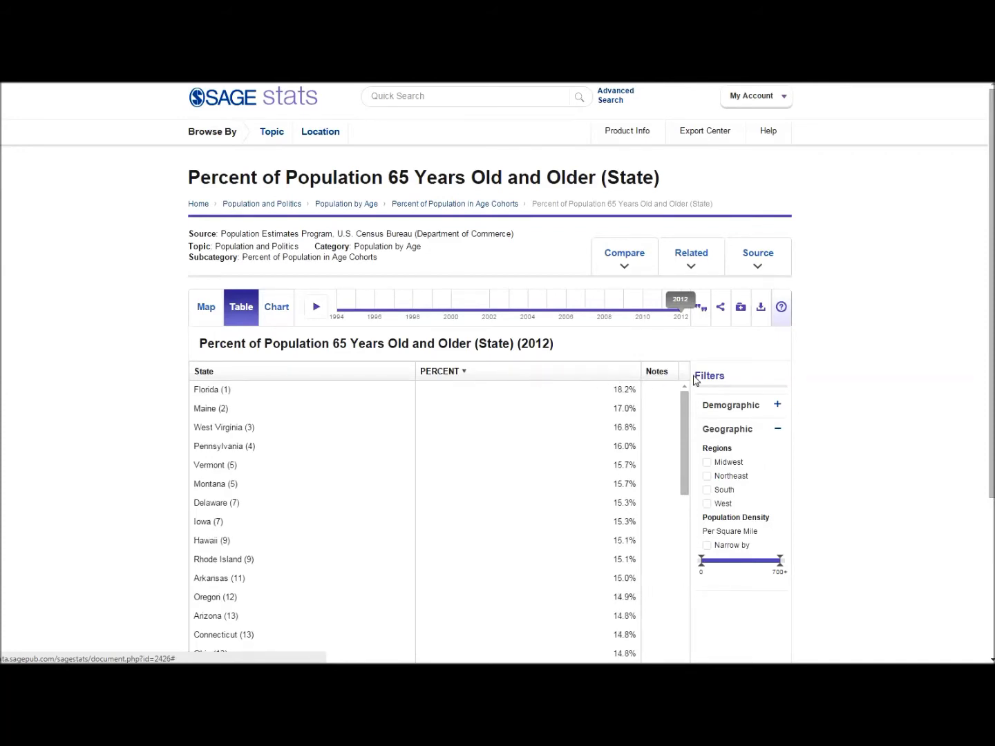
Try a maximum 37% African American demographic filter, then remove it again.
{"action": "left_click", "coordinate": [776, 404]}
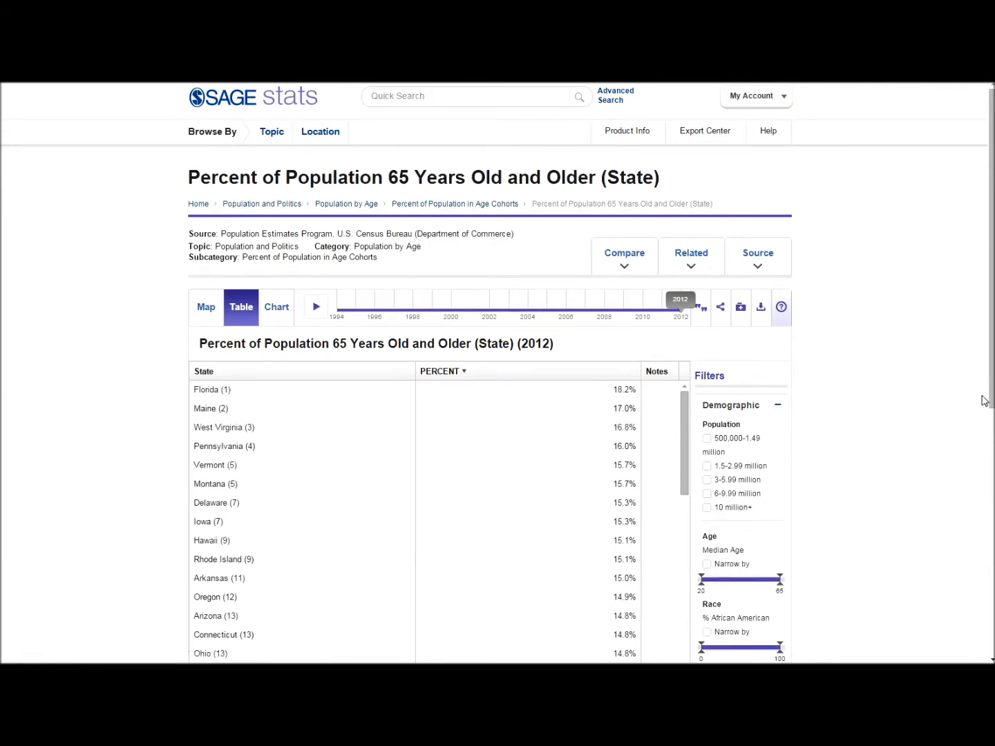
{"action": "left_click_drag", "start_coordinate": [990, 402], "coordinate": [990, 443]}
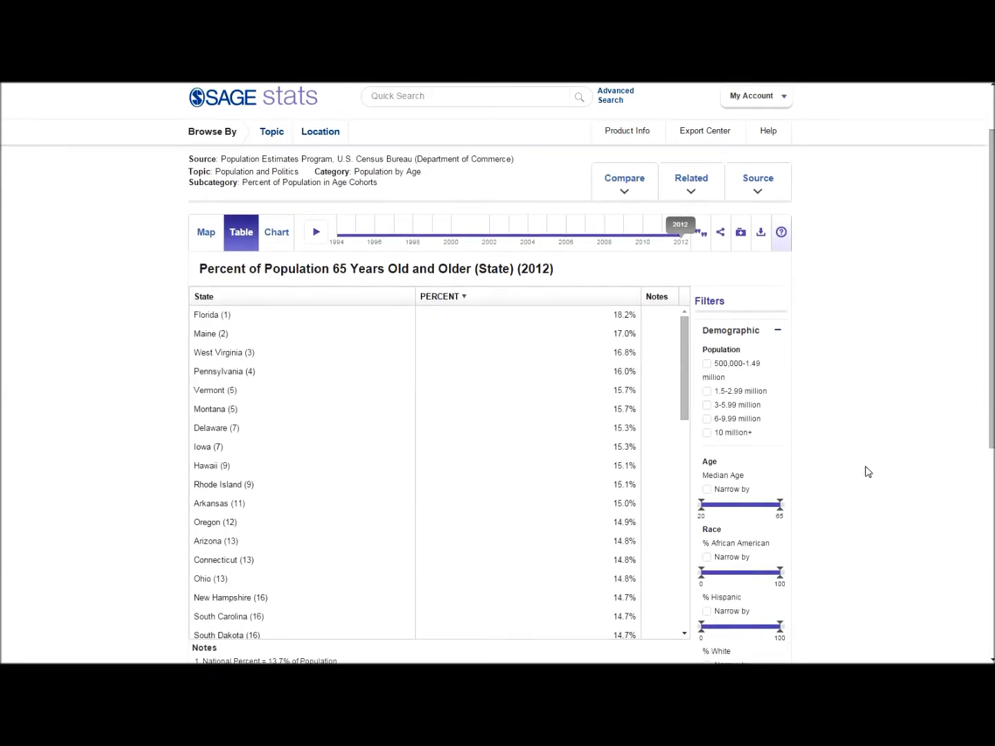
{"action": "left_click", "coordinate": [706, 556]}
{"action": "left_click_drag", "start_coordinate": [779, 572], "coordinate": [731, 590]}
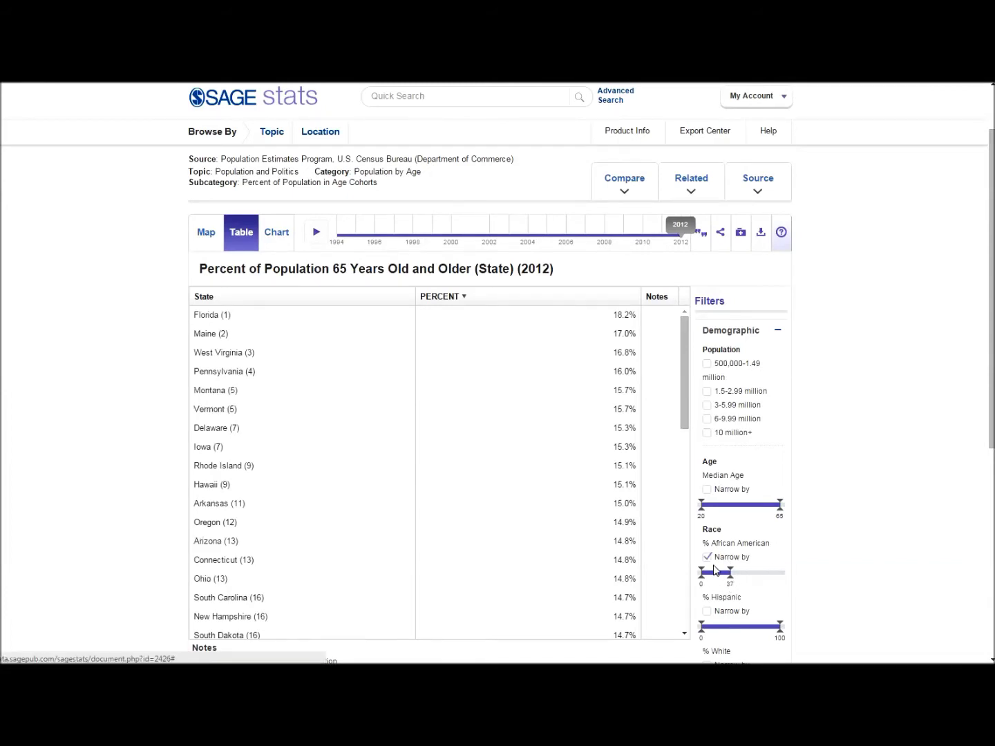
{"action": "left_click", "coordinate": [707, 556]}
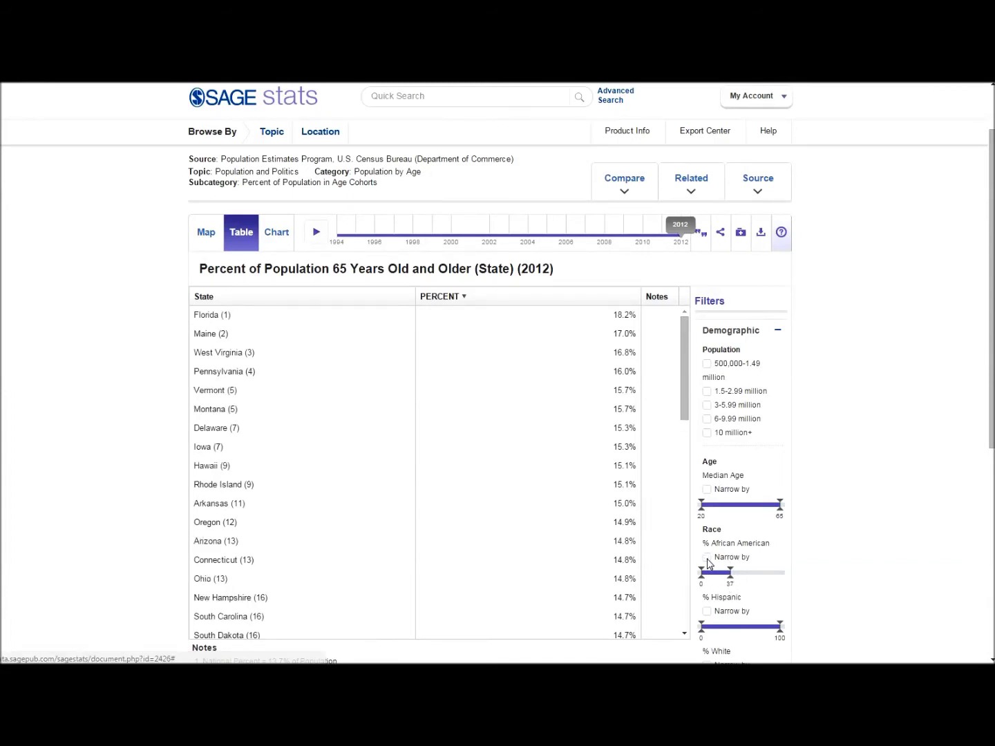
{"action": "left_click", "coordinate": [759, 233]}
Download the 2012 65+ table as Excel and bring up the comparison type options.
{"action": "left_click", "coordinate": [322, 378]}
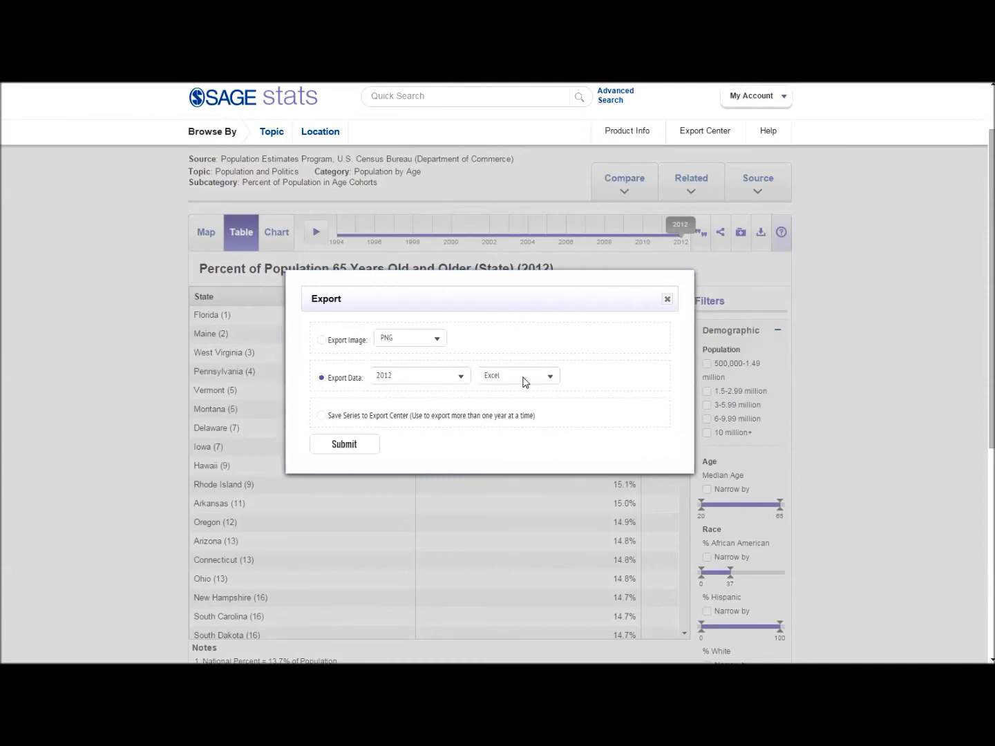
{"action": "left_click", "coordinate": [524, 380]}
{"action": "left_click", "coordinate": [467, 394]}
{"action": "left_click", "coordinate": [355, 446]}
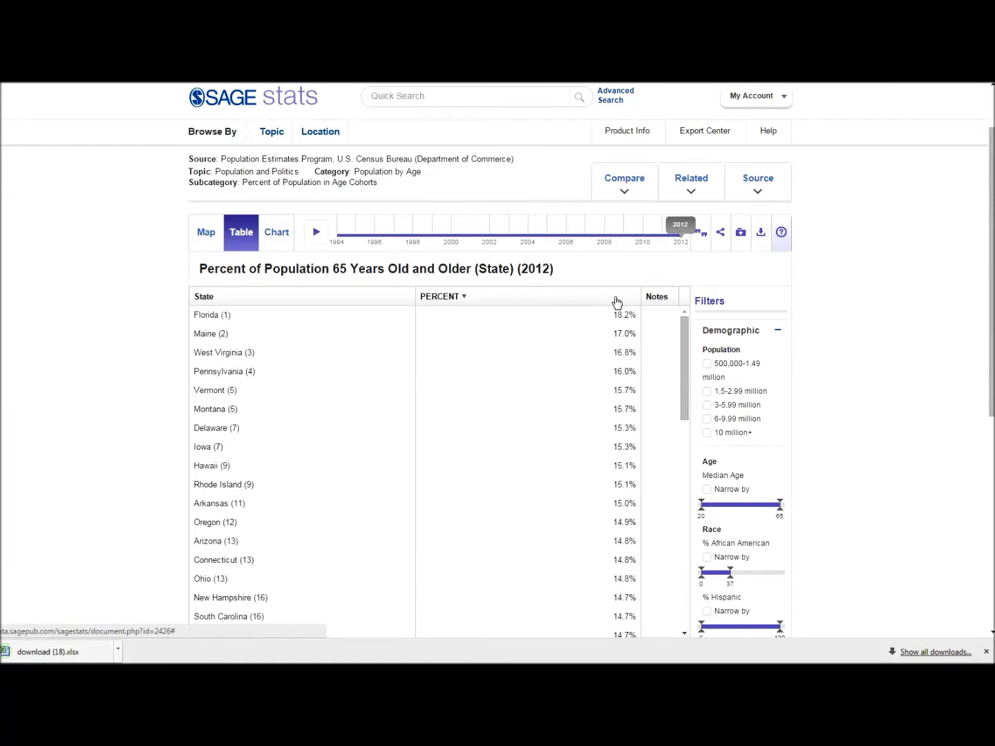
{"action": "left_click", "coordinate": [635, 196]}
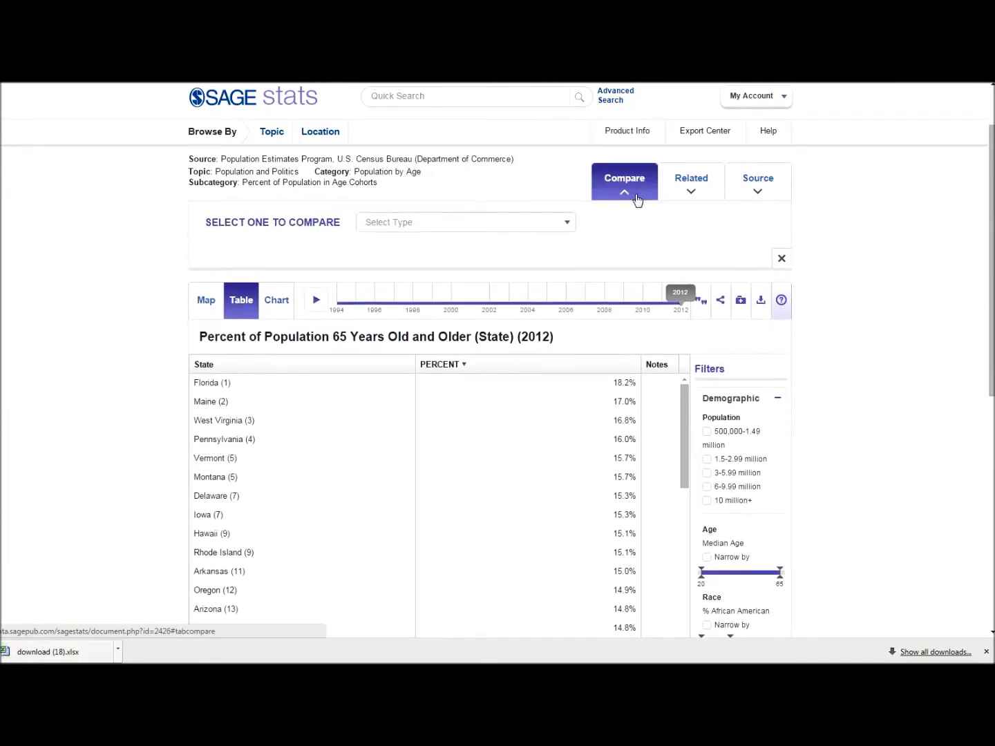
{"action": "left_click", "coordinate": [561, 224]}
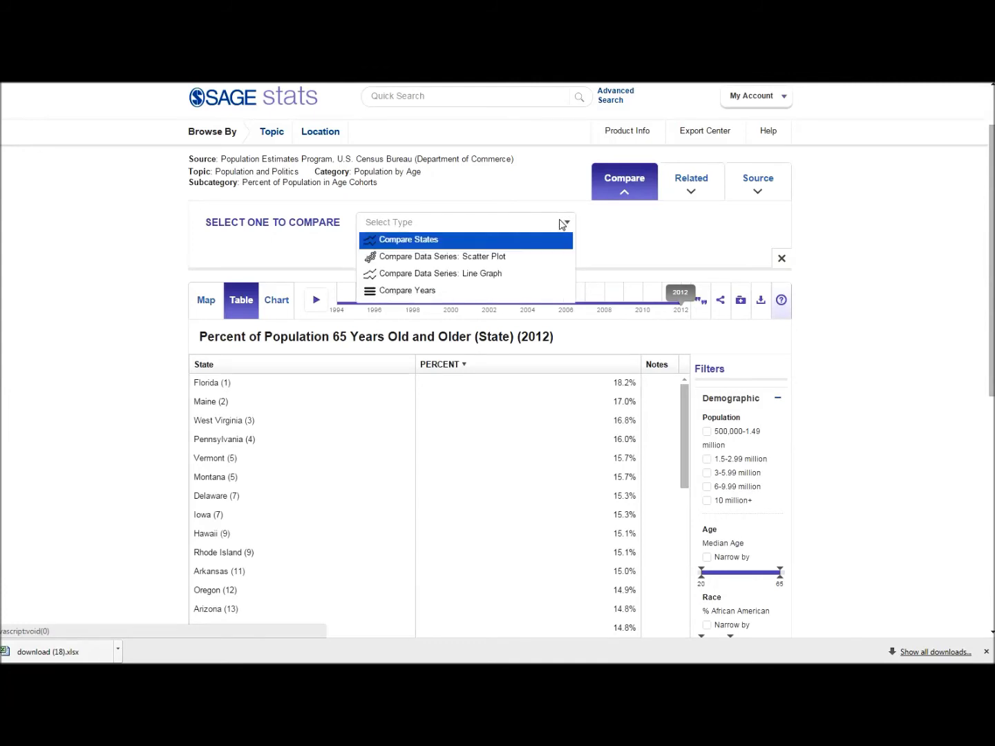
Compare against Per Capita Medicare Program Payments (State) as a scatter plot data series.
{"action": "left_click", "coordinate": [555, 258]}
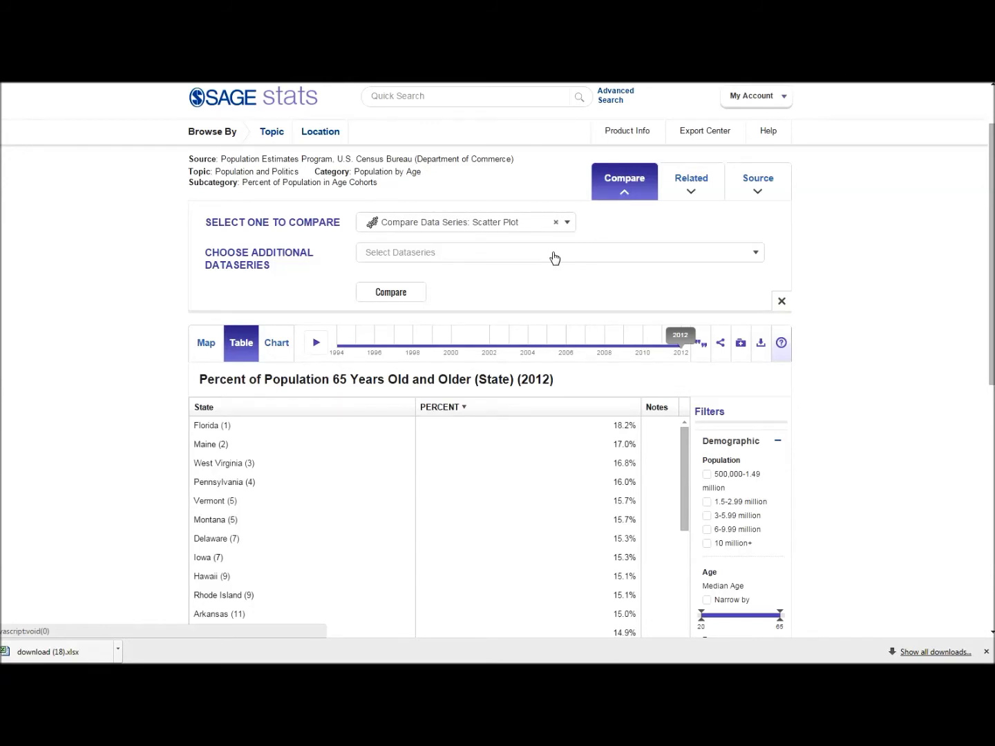
{"action": "left_click", "coordinate": [554, 258]}
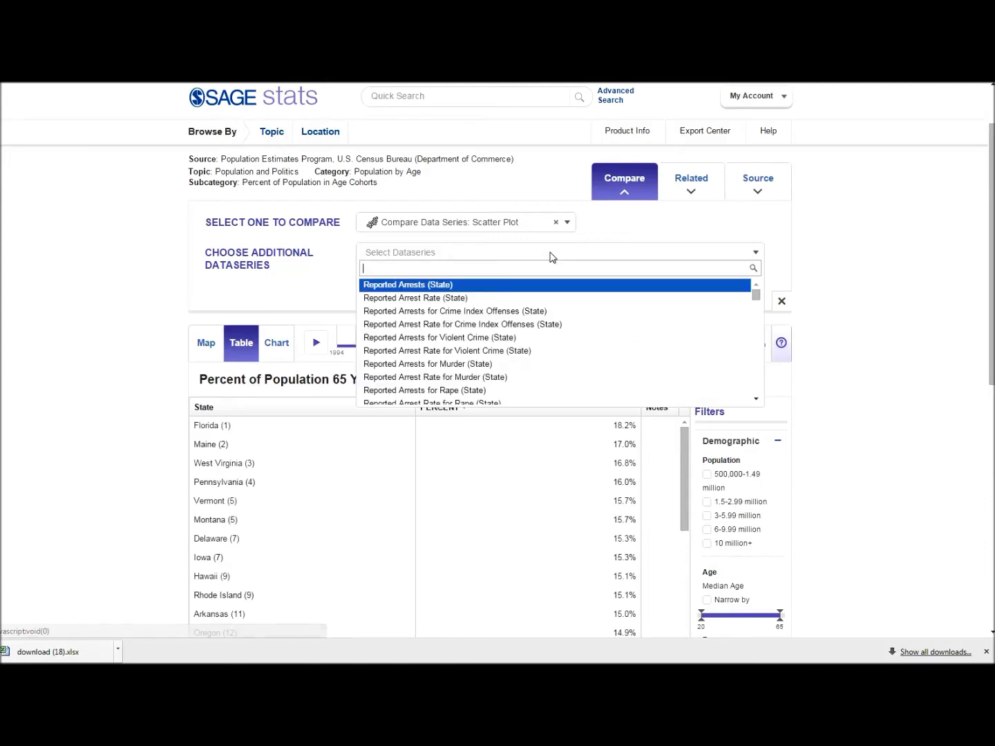
{"action": "type", "text": "m"}
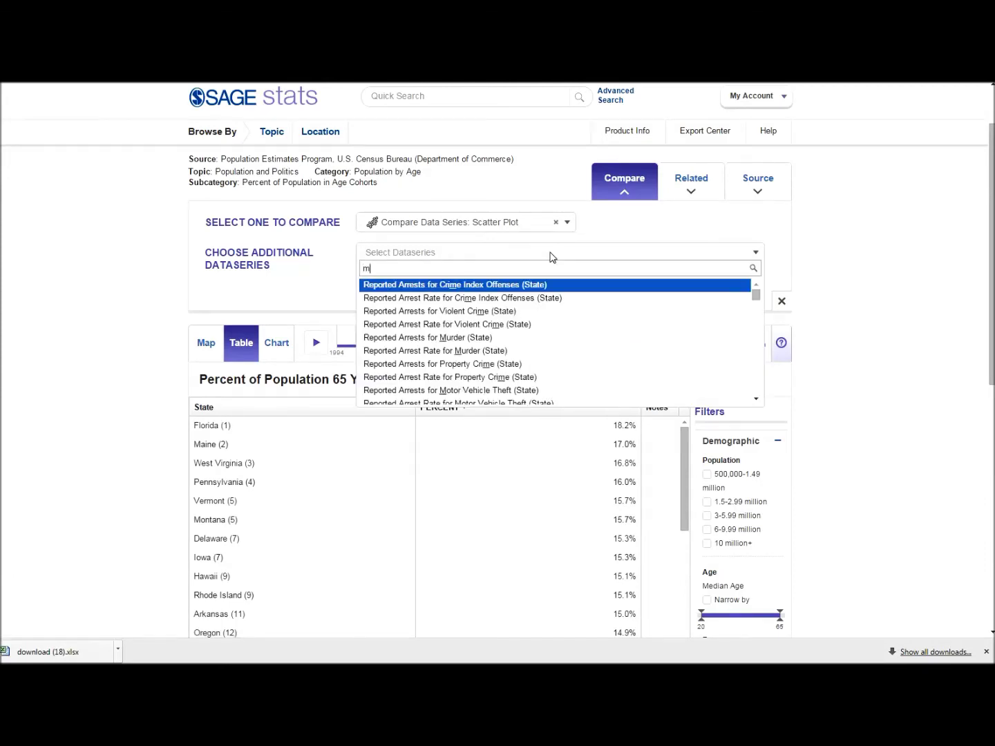
{"action": "type", "text": "edicare progr"}
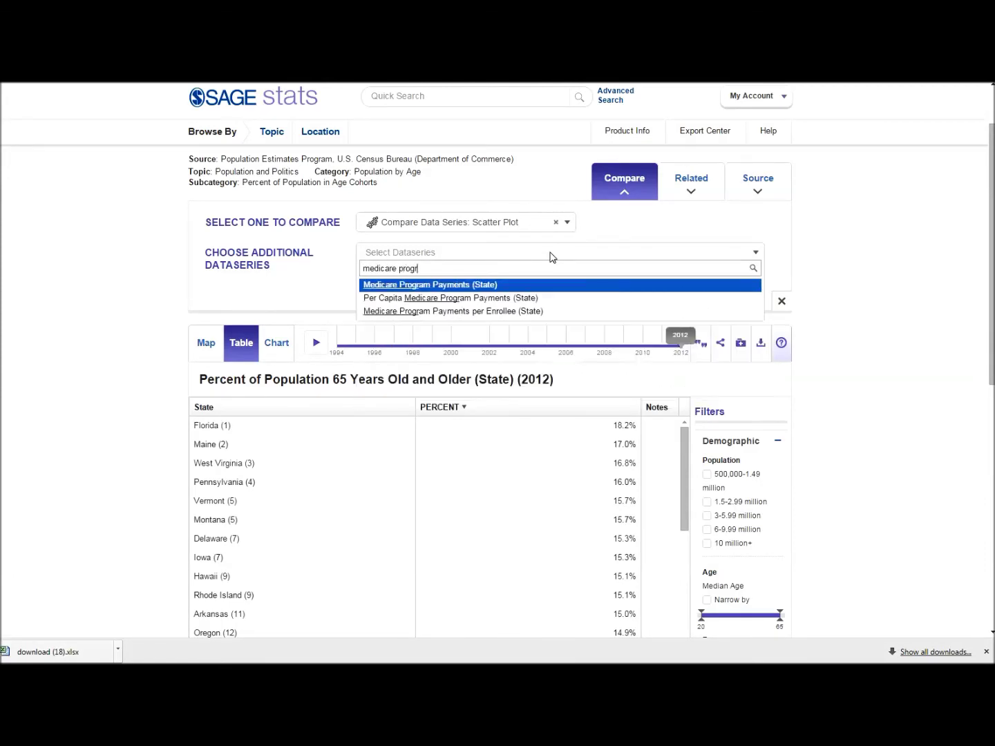
{"action": "type", "text": "am"}
{"action": "left_click", "coordinate": [543, 305]}
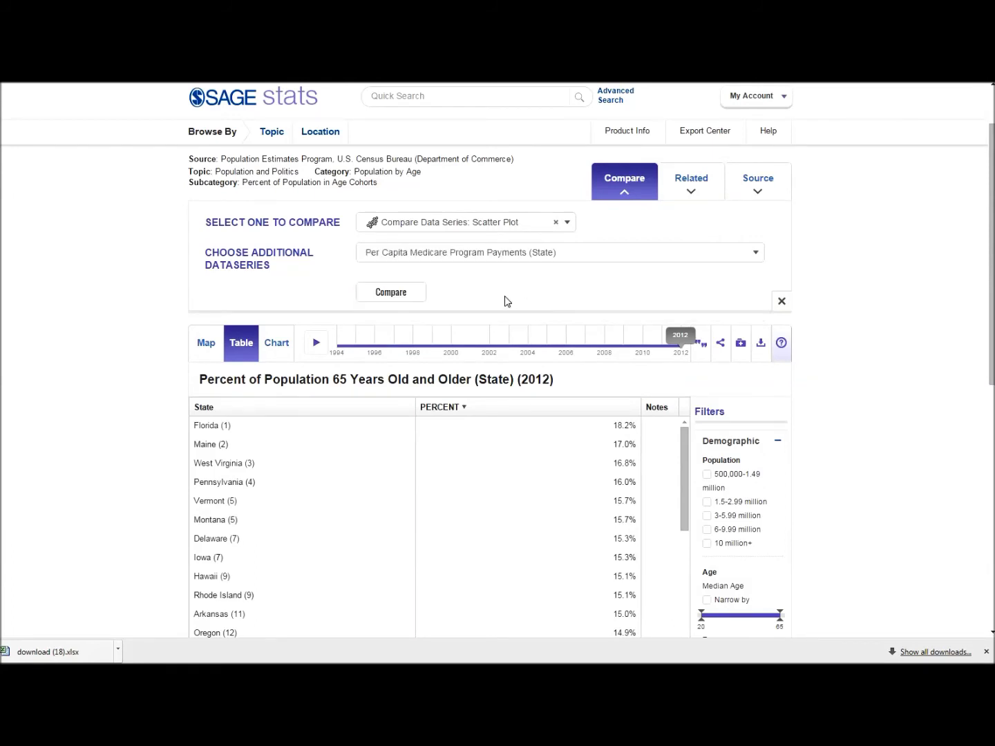
{"action": "left_click", "coordinate": [416, 296]}
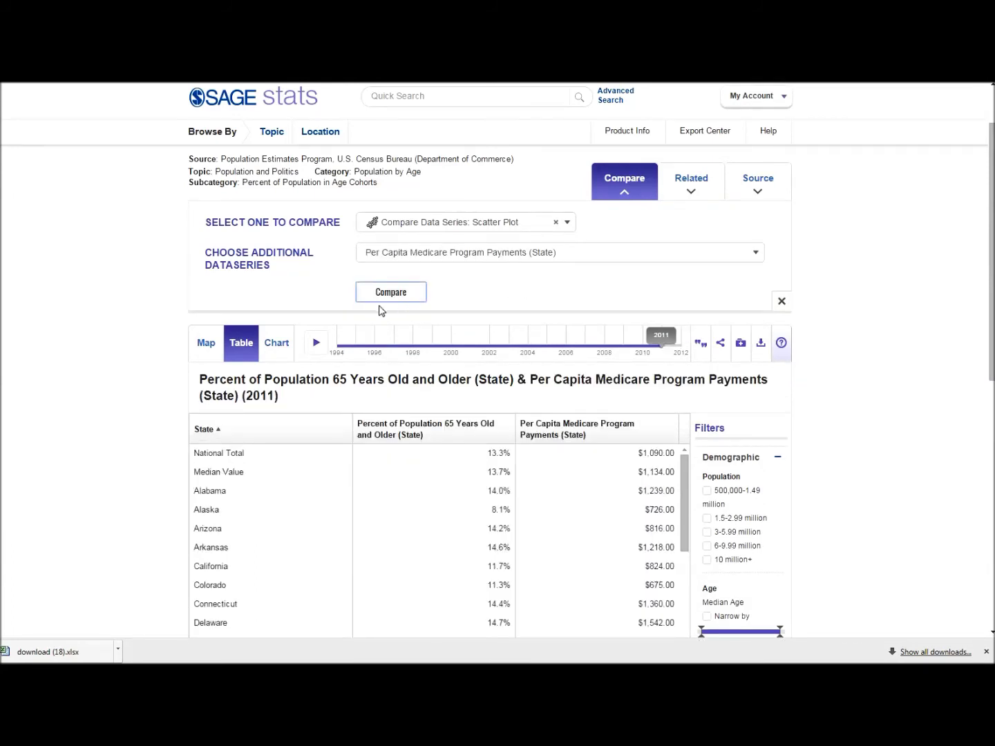
Show the comparison in the Chart view and pin Hawaii's data point label.
{"action": "left_click", "coordinate": [292, 342]}
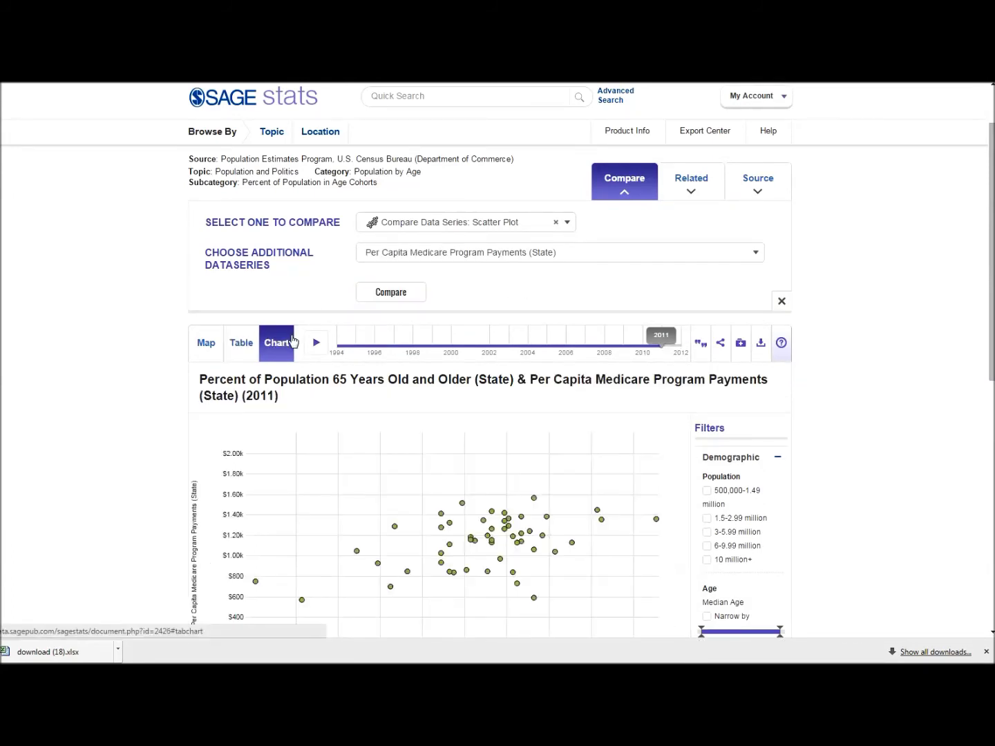
{"action": "left_click_drag", "start_coordinate": [990, 315], "coordinate": [992, 372]}
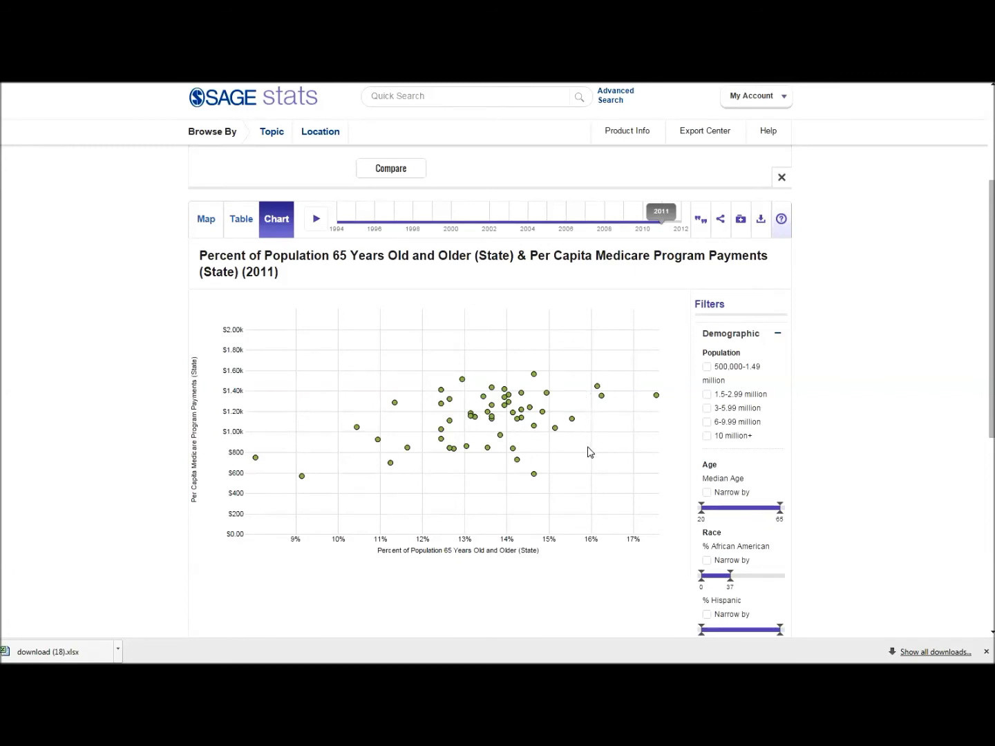
{"action": "mouse_move", "coordinate": [534, 597]}
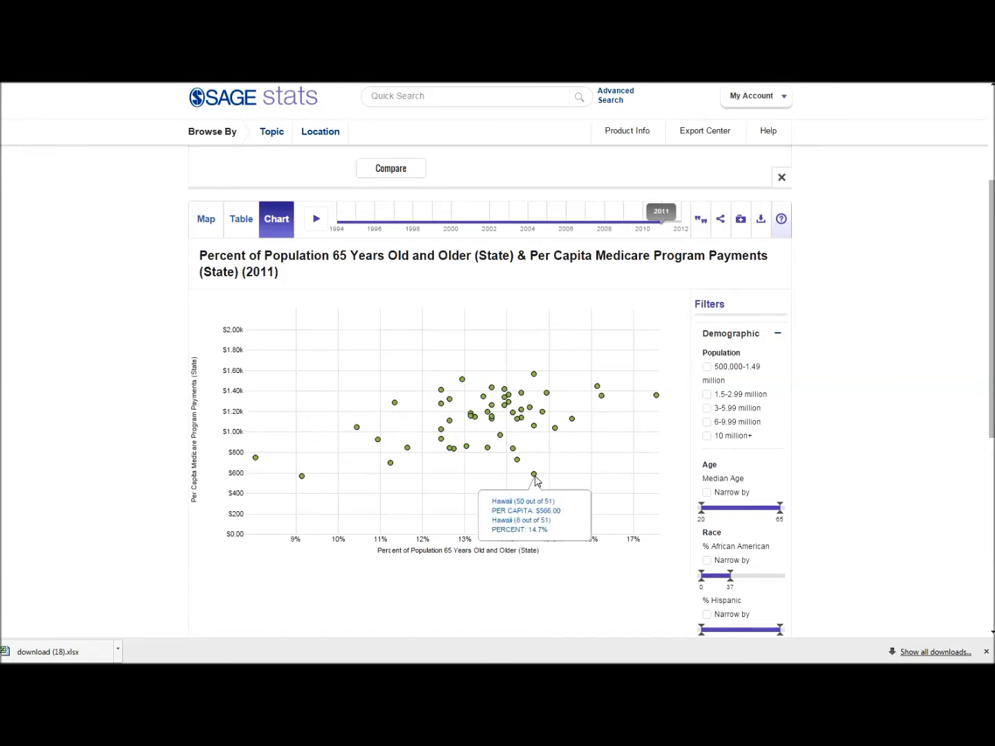
{"action": "left_click", "coordinate": [534, 477]}
Clear labels, keep only states with 500,000–1.49 million people, and relabel Hawaii.
{"action": "left_click", "coordinate": [649, 300]}
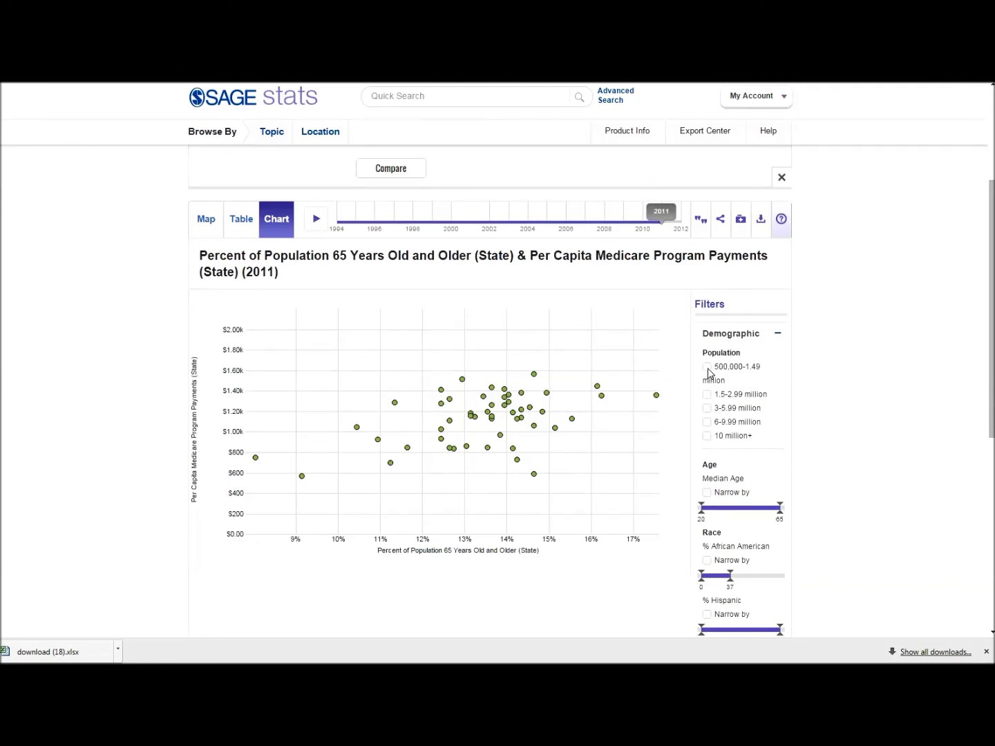
{"action": "left_click", "coordinate": [707, 368]}
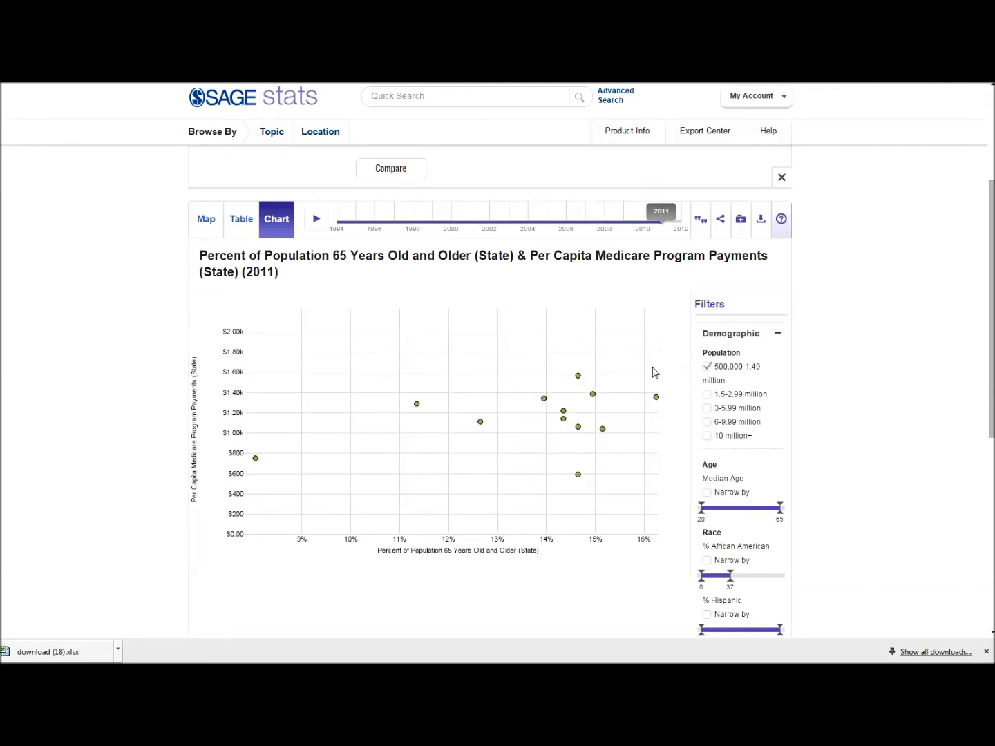
{"action": "left_click", "coordinate": [578, 475]}
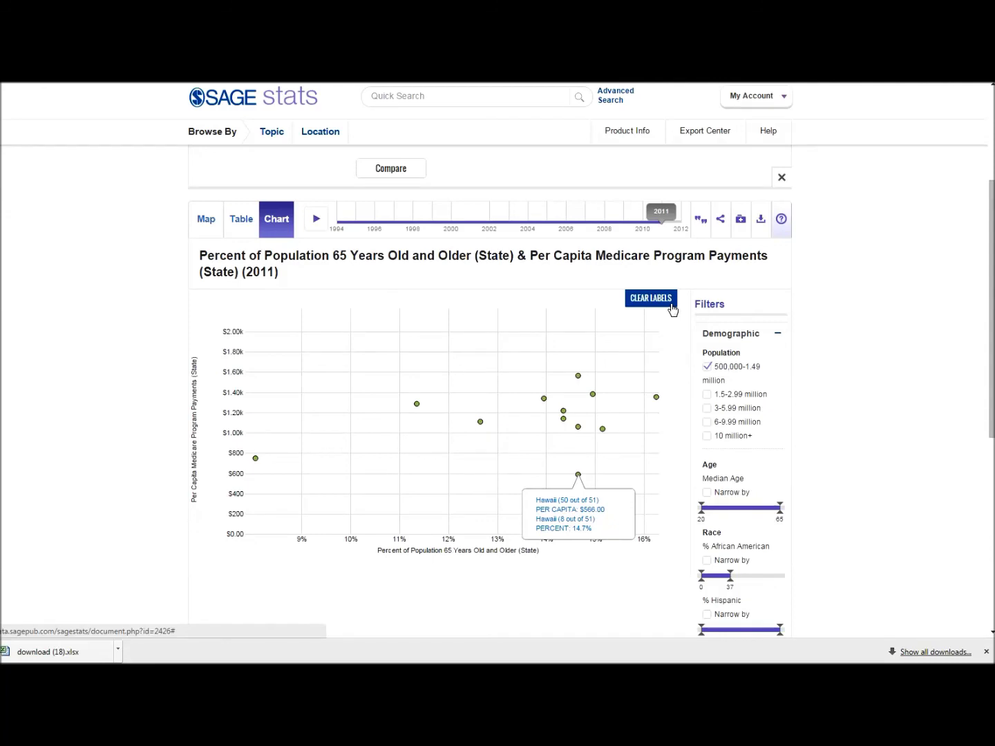
{"action": "left_click", "coordinate": [760, 219]}
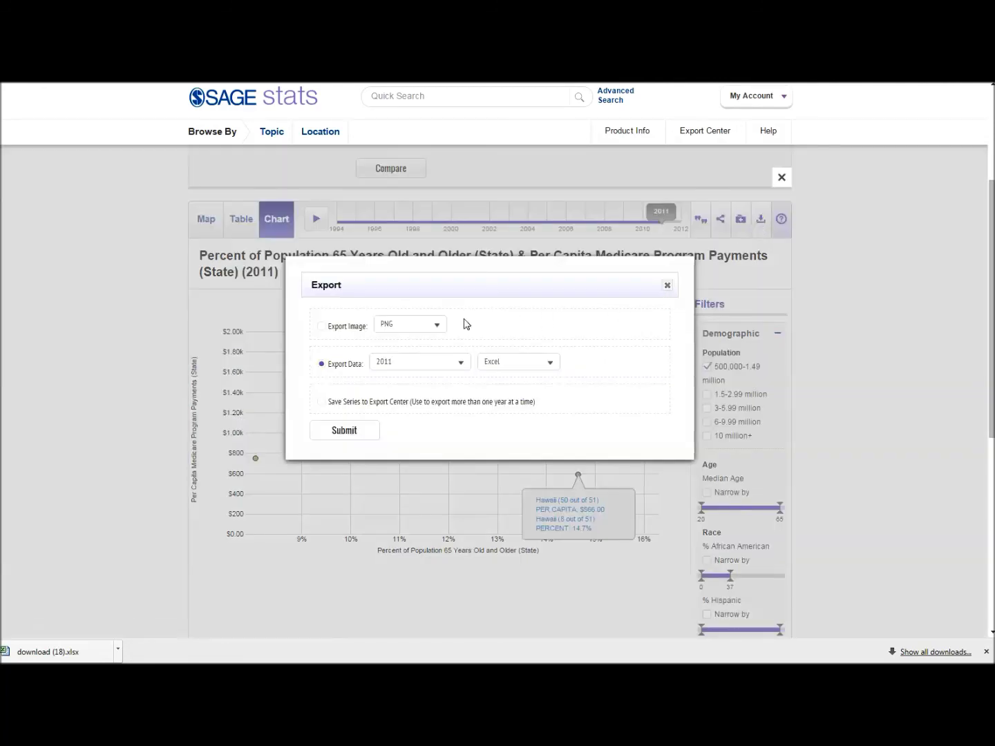
Submit an image export of the filtered chart in JPEG format.
{"action": "left_click", "coordinate": [345, 328]}
{"action": "left_click", "coordinate": [404, 328]}
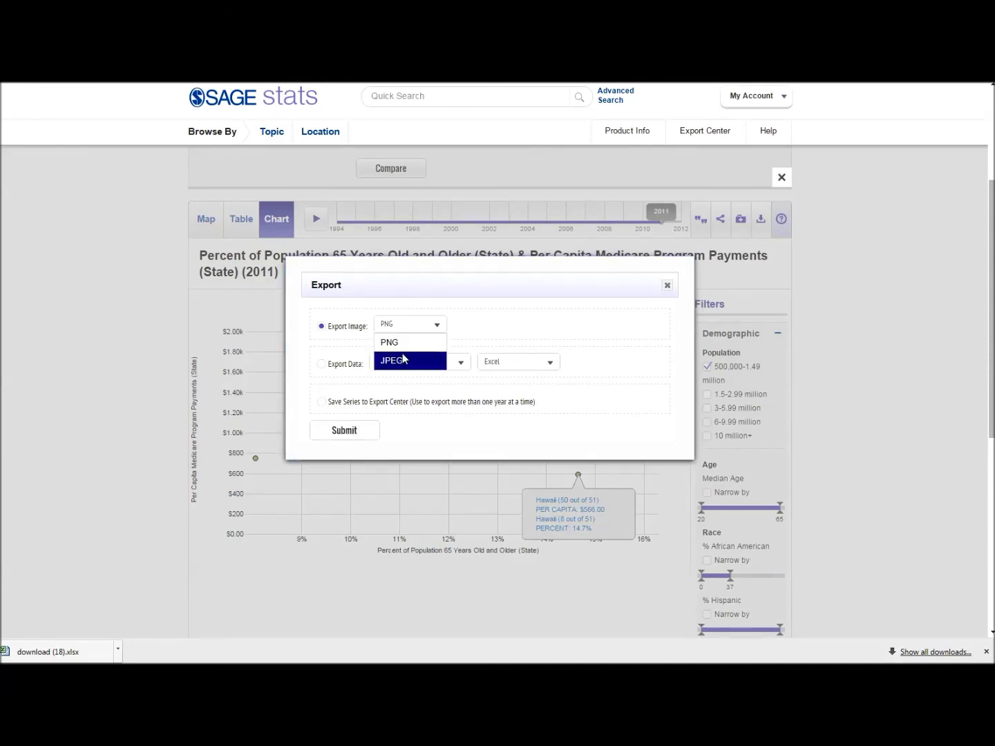
{"action": "left_click", "coordinate": [404, 358]}
{"action": "left_click", "coordinate": [367, 429]}
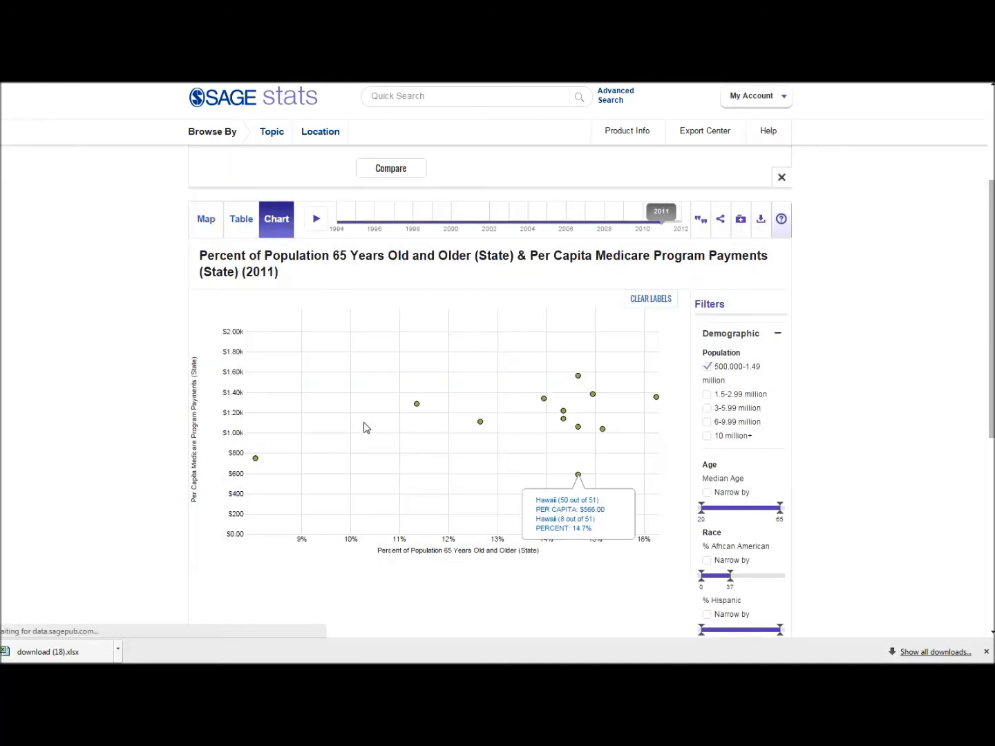